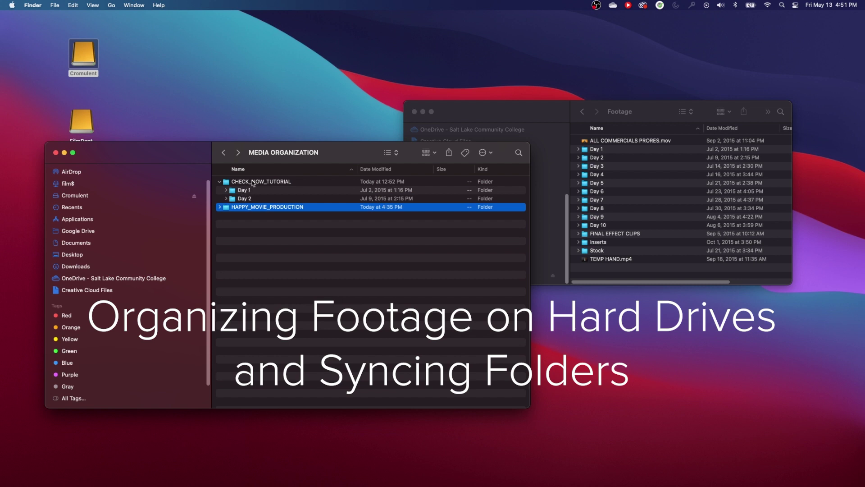
Select CHECK_NOW_TUTORIAL and spread the Footage and MEDIA ORGANIZATION windows apart, enlarging MEDIA ORGANIZATION
left_click(253, 181)
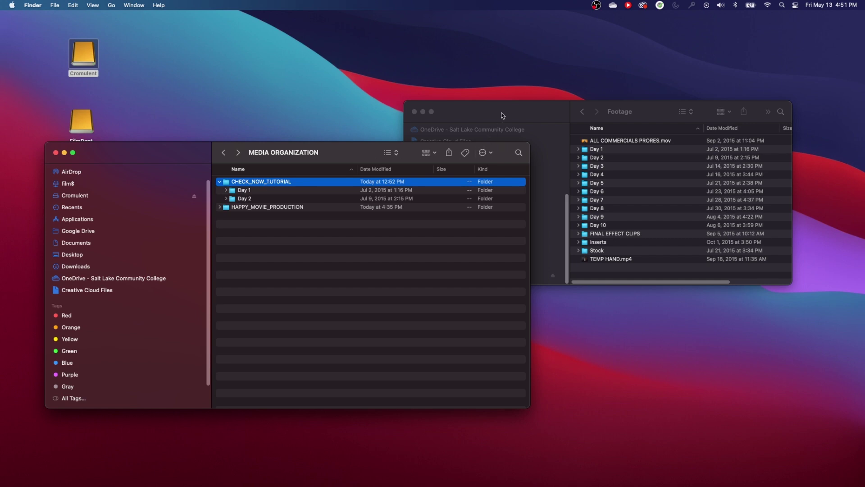
left_click_drag(509, 112, 551, 63)
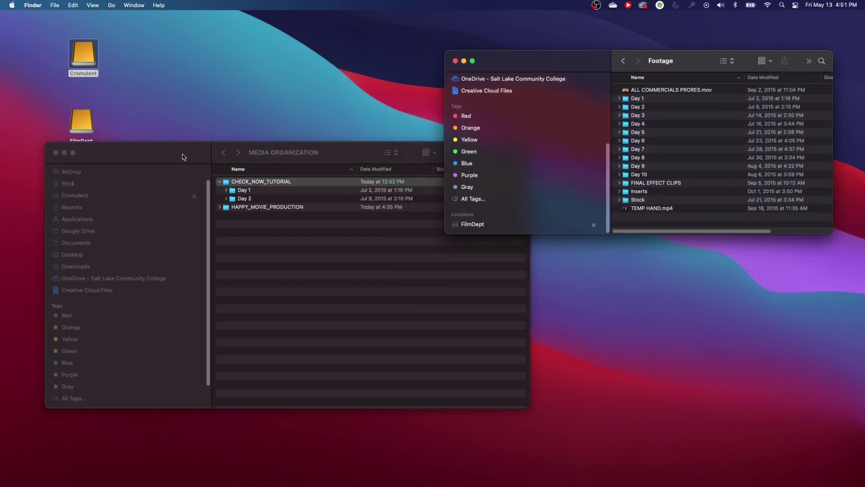
left_click_drag(157, 155, 158, 209)
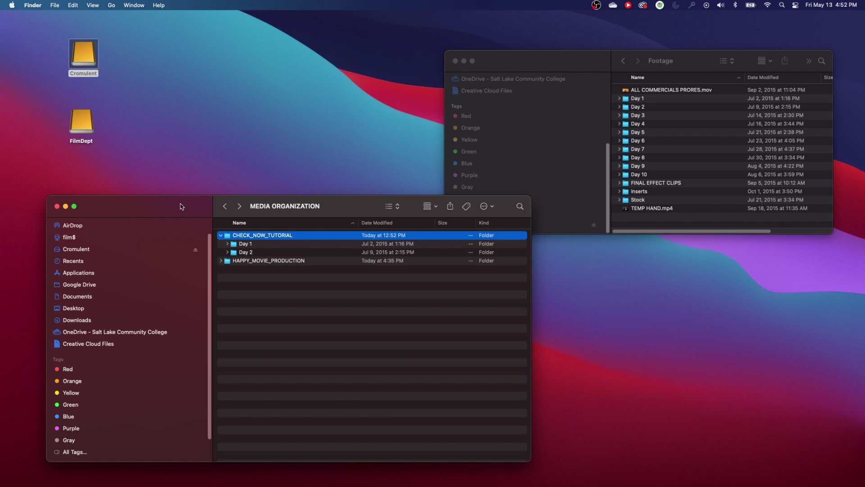
double_click(180, 203)
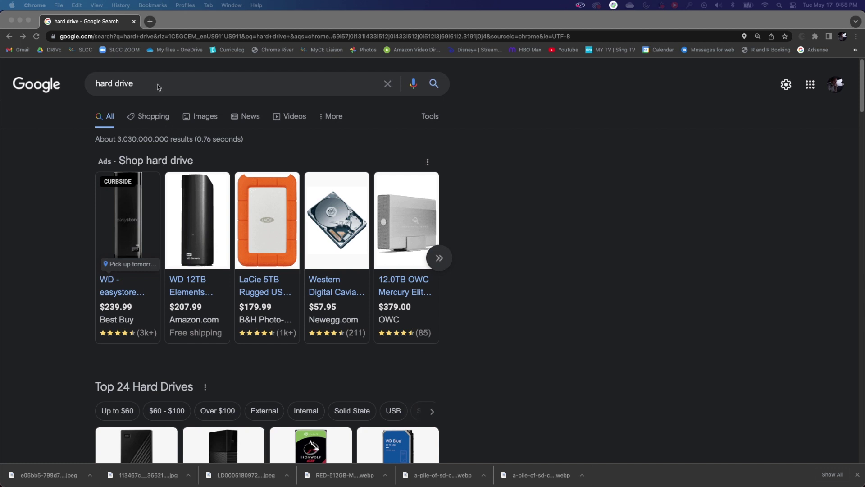
Change the Google search to 'array hard drive' and run it
left_click_drag(146, 88, 94, 90)
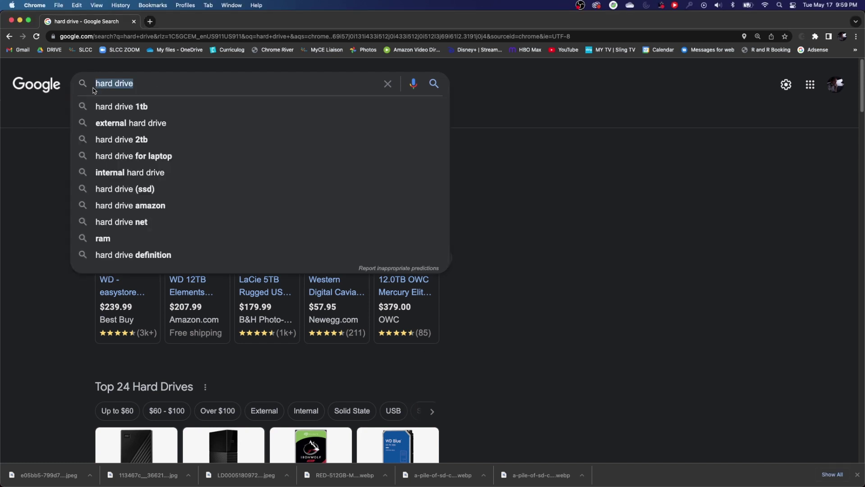
type("array")
left_click(126, 107)
scroll(312, 298, "down", 1)
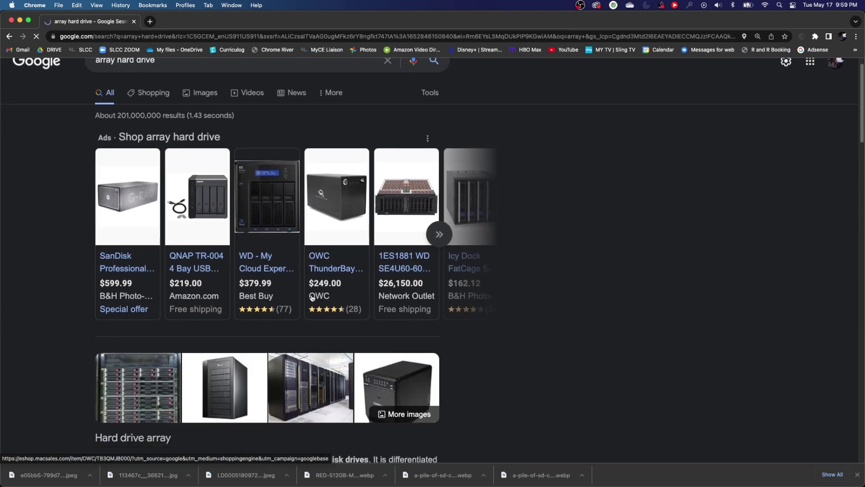
scroll(312, 298, "down", 1)
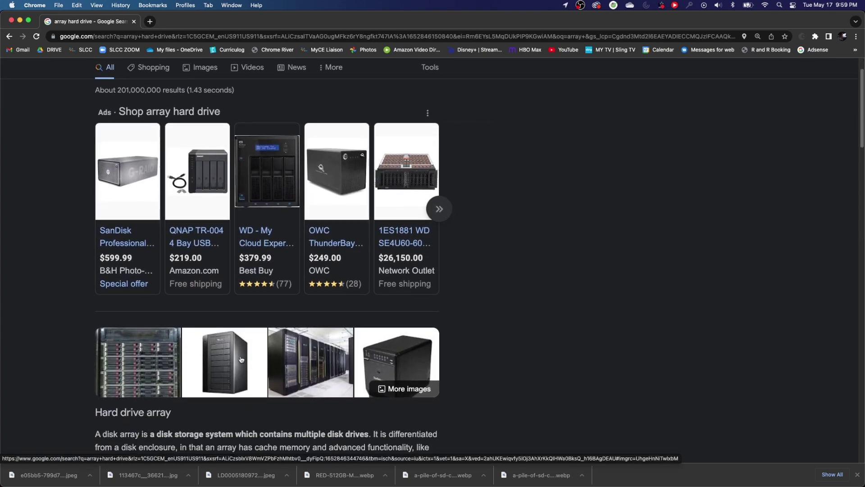
Open the server-rack disk array image preview in the Google Images results
left_click(222, 356)
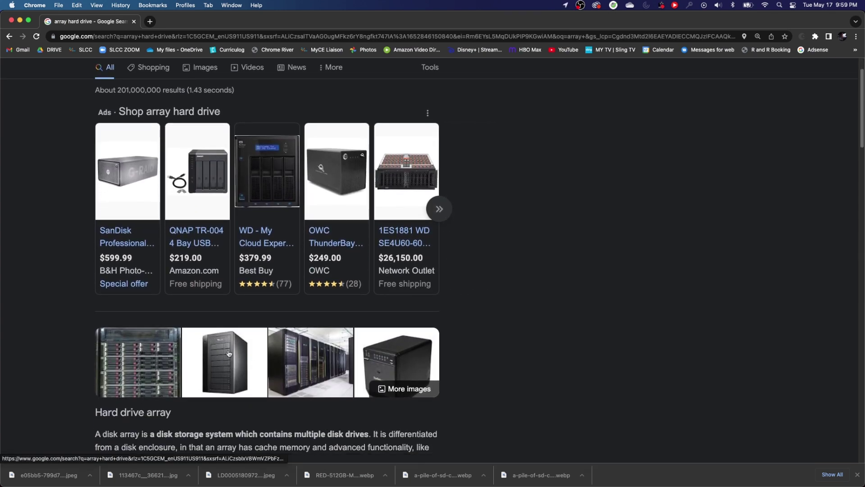
scroll(230, 383, "down", 2)
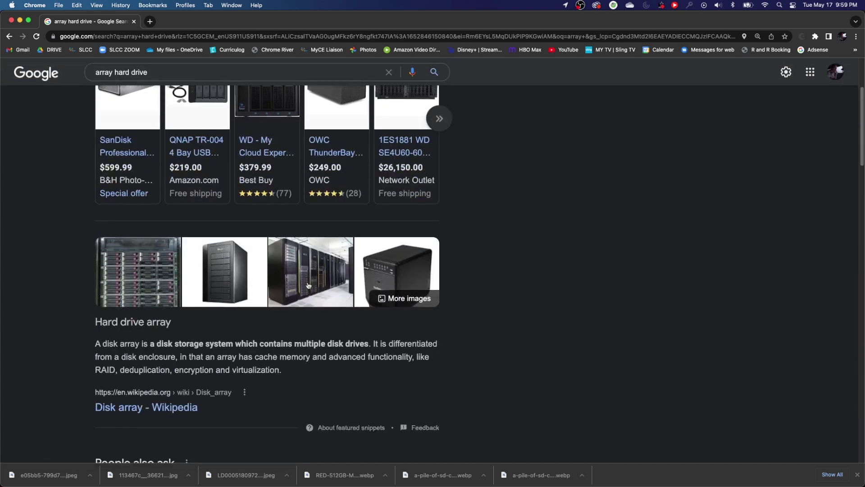
left_click(318, 270)
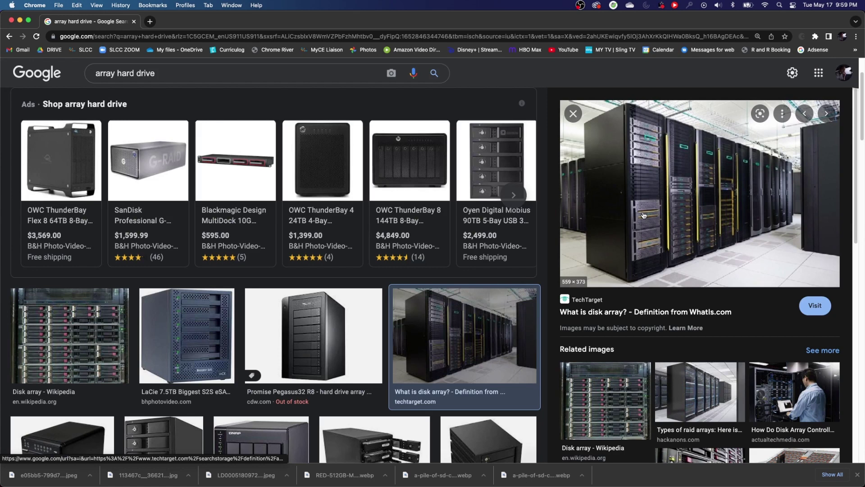
mouse_move(418, 216)
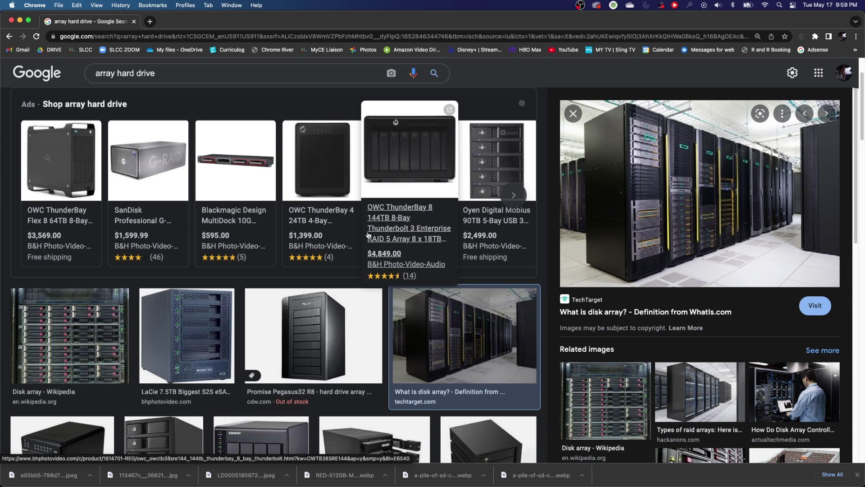
scroll(456, 242, "up", 3)
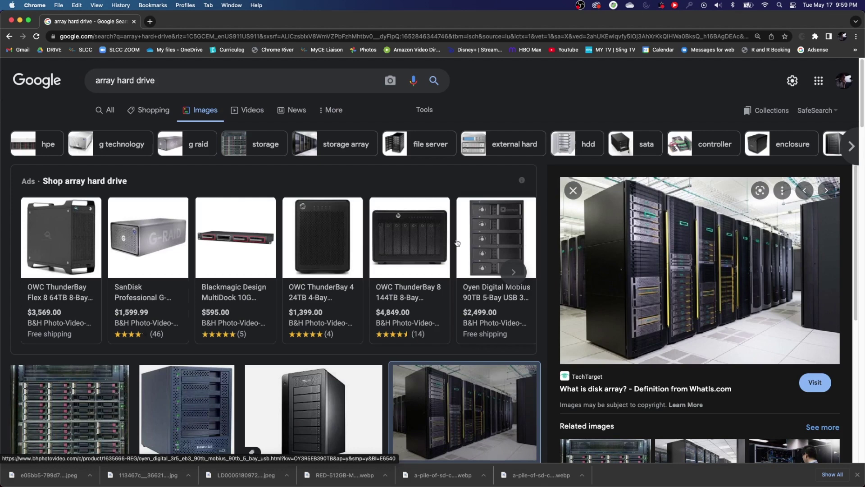
Replace the query with 'hard drive sata', run the search, and browse the results
triple_click(147, 81)
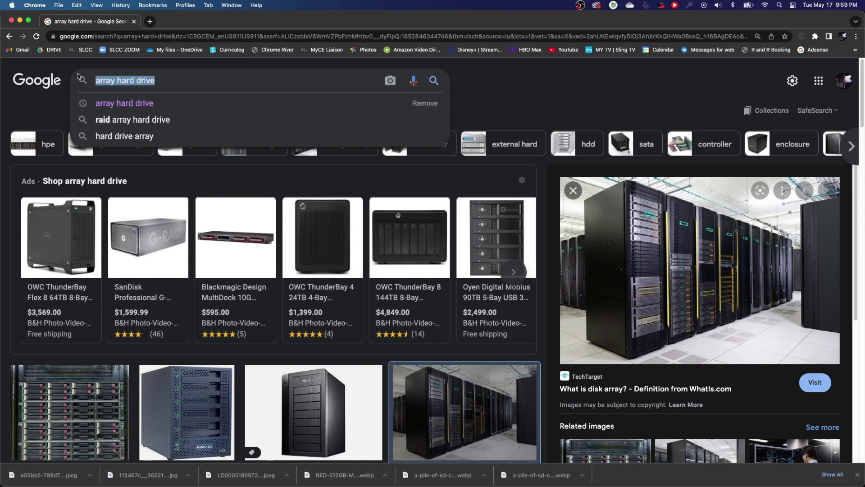
type("hard dri")
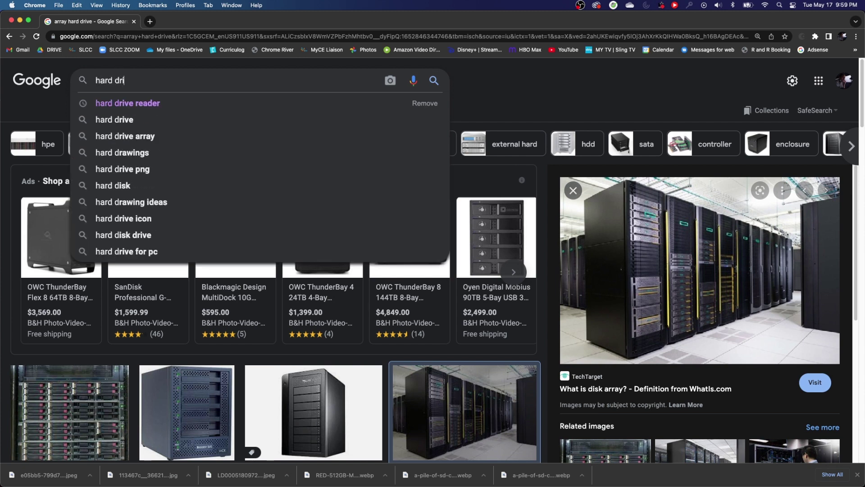
type("ve sata")
key("Return")
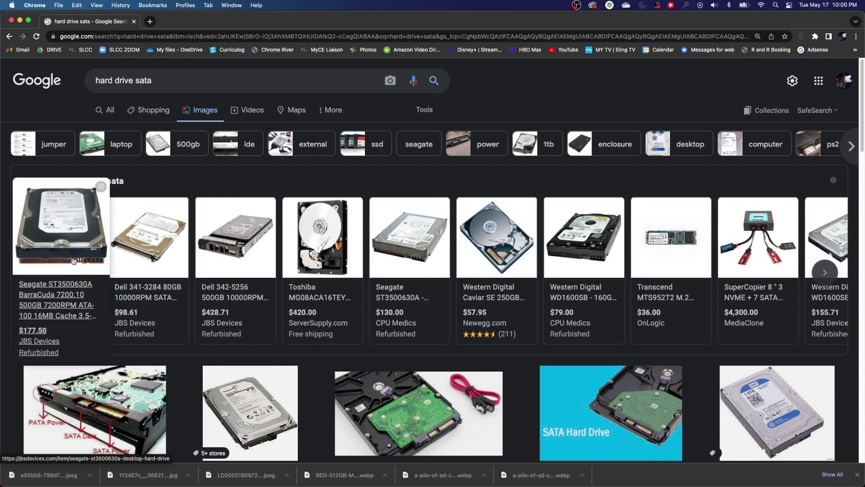
mouse_move(135, 247)
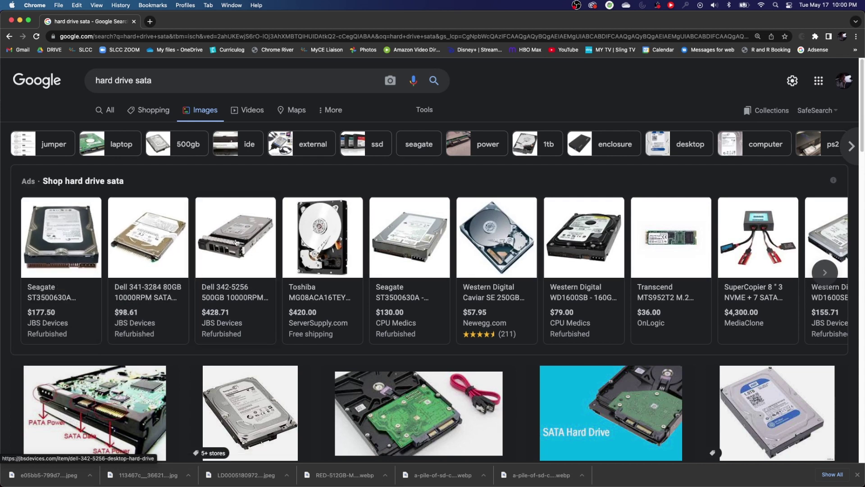
mouse_move(330, 208)
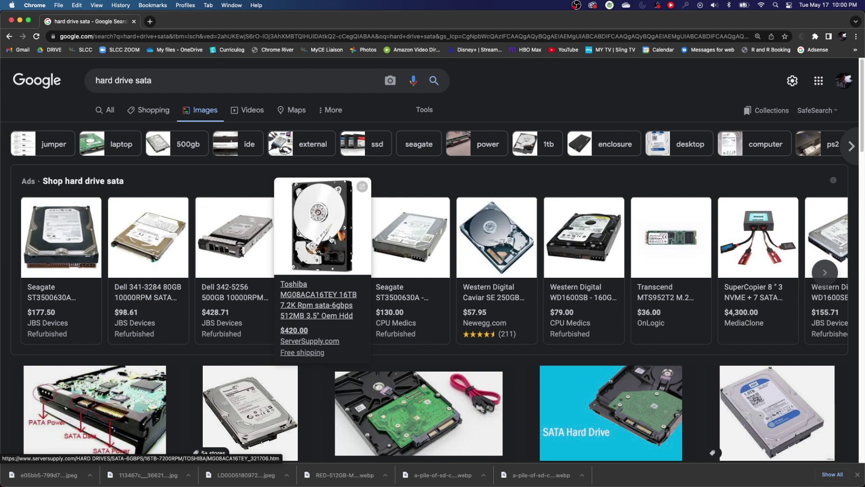
scroll(330, 239, "down", 5)
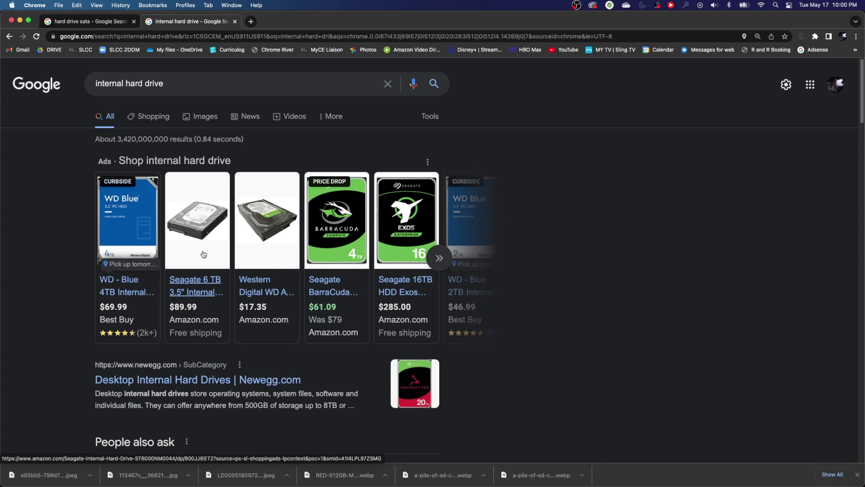
Replace 'internal' in the query to get results for 'ssd hard drive t5', then scroll them
left_click_drag(125, 84, 93, 85)
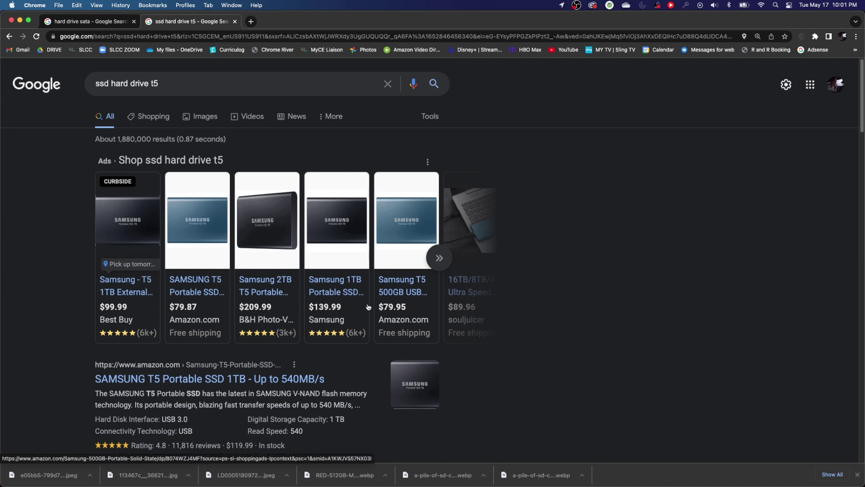
scroll(309, 310, "down", 4)
scroll(310, 311, "up", 4)
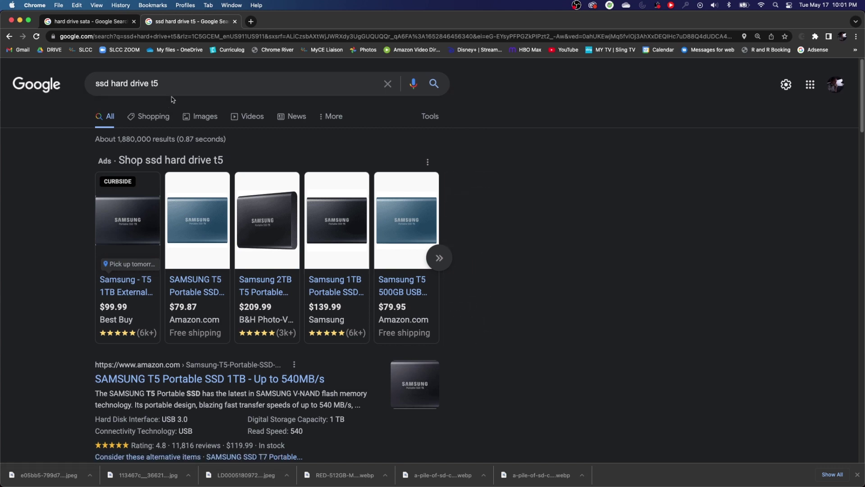
Change the query to 'hard drive reader' and preview the ikuai docking station result
left_click_drag(176, 84, 117, 81)
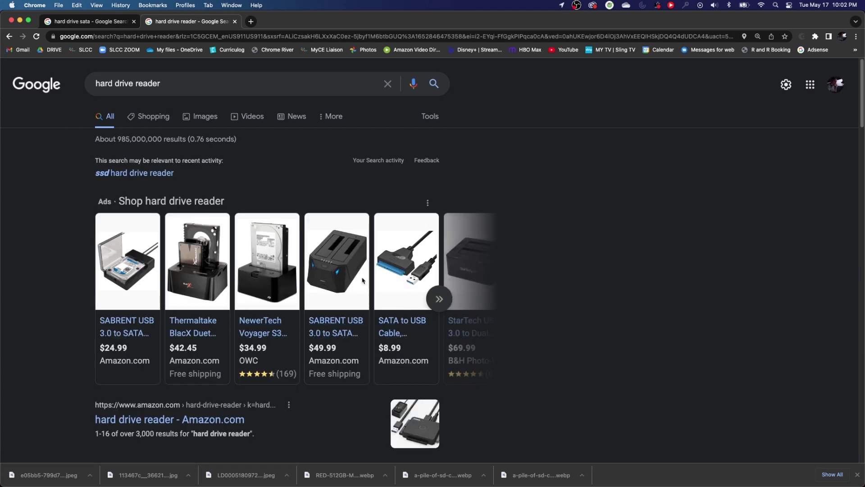
scroll(315, 282, "down", 2)
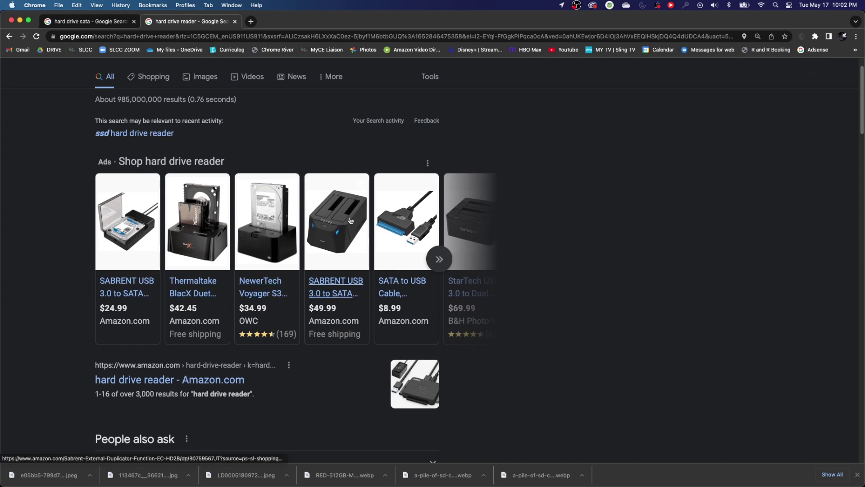
scroll(482, 412, "down", 3)
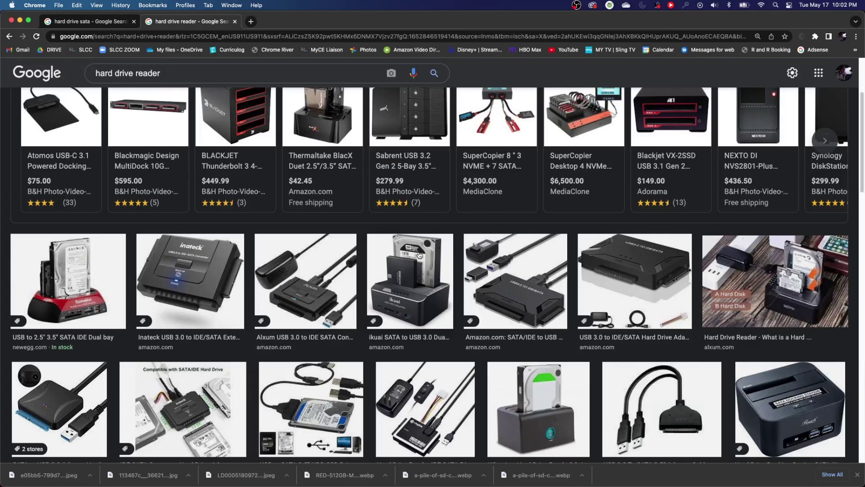
left_click(420, 324)
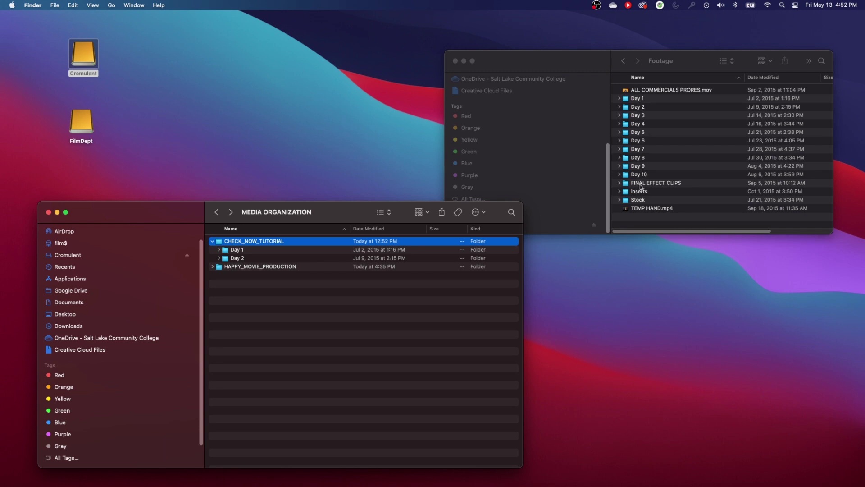
Move the Footage window slightly up and select folders Day 3 through Day 10
left_click(638, 103)
left_click(637, 109)
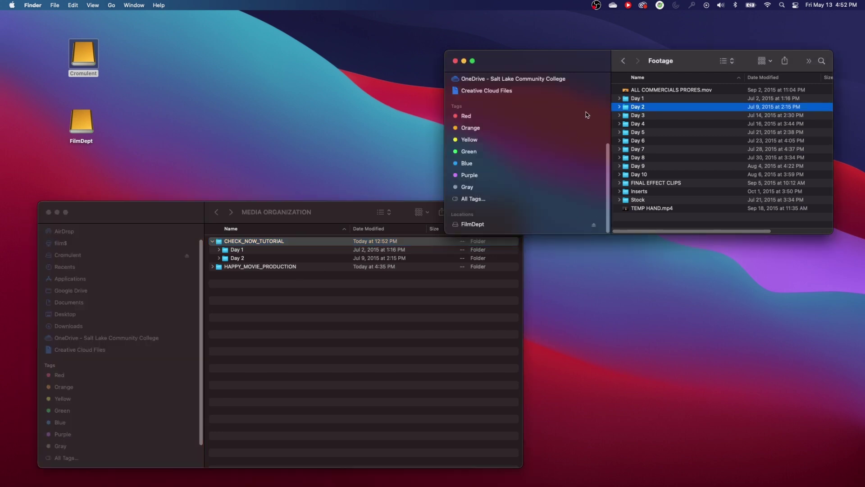
left_click_drag(542, 65, 544, 58)
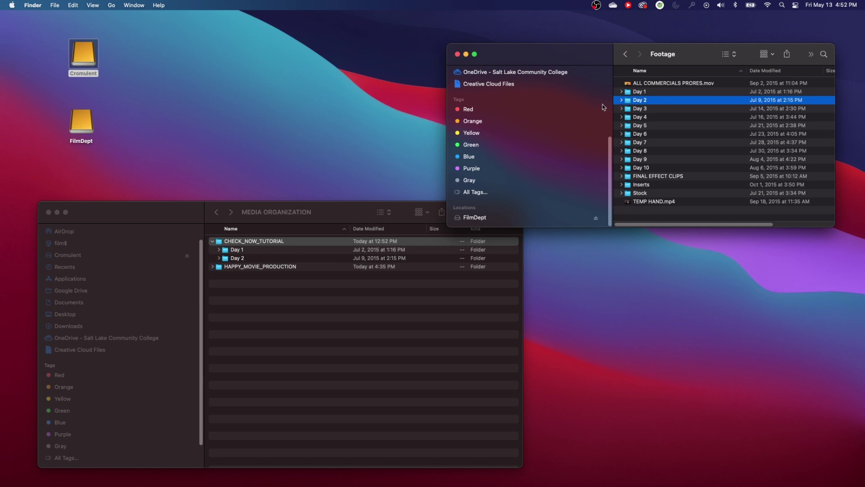
left_click(645, 110)
left_click(651, 167, "shift")
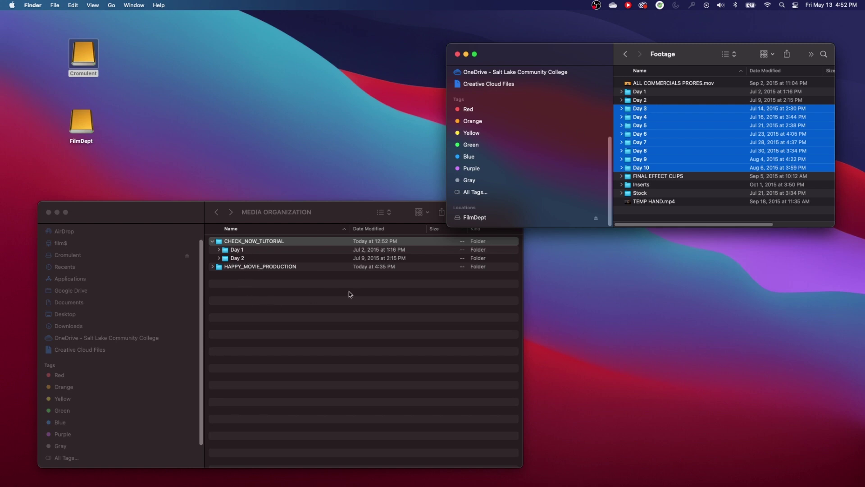
Activate MEDIA ORGANIZATION, clear the previous Spotlight query, and close Spotlight
left_click(312, 263)
key("super+space")
key("BackSpace")
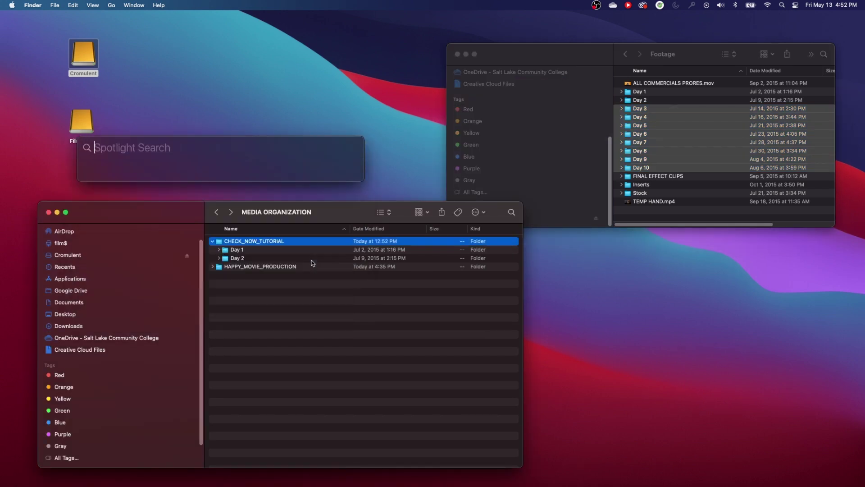
key("Escape")
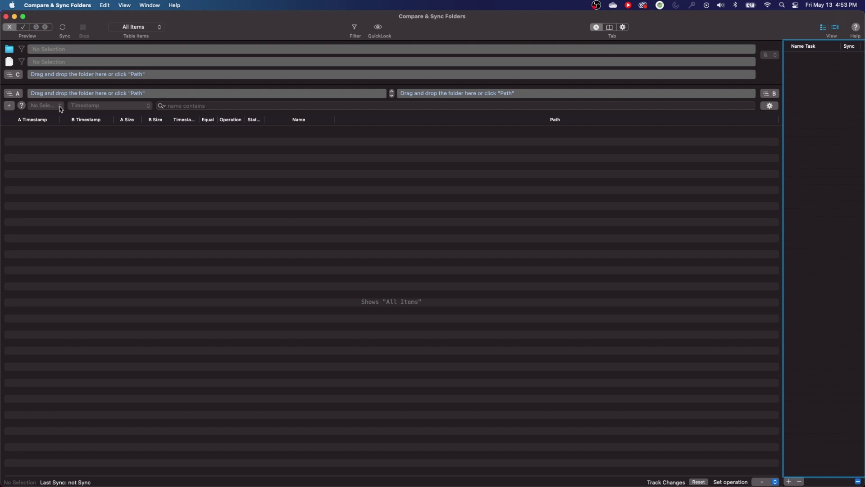
Add Task1 and review the sync-mode list, keeping A <=> B compared by Timestamp
left_click(8, 106)
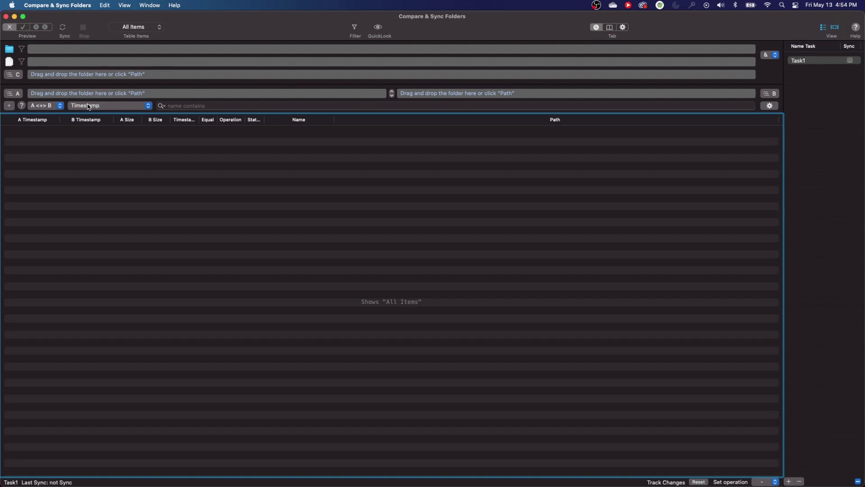
left_click(53, 108)
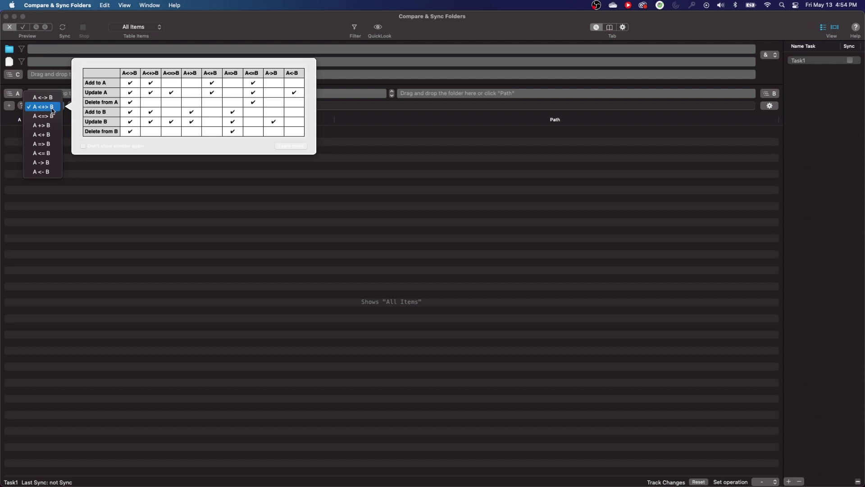
left_click(131, 173)
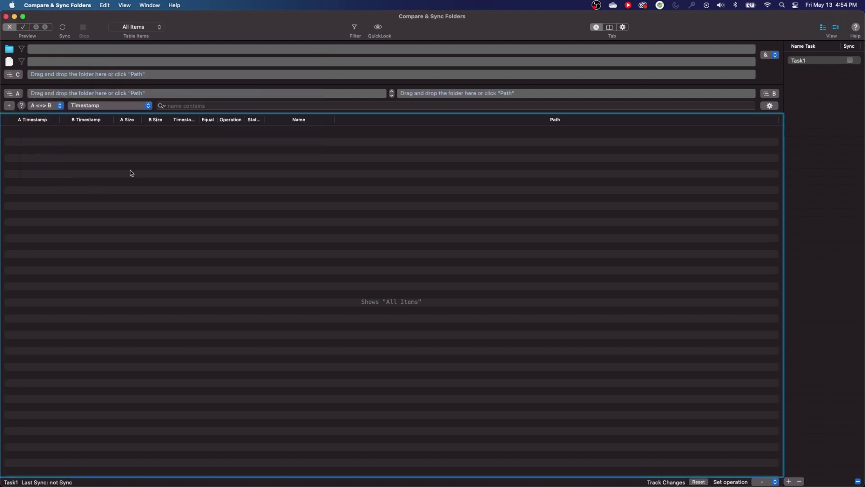
Hide the sync app, open Footage's Day 1, and copy Drone Leaves.mp4 to the desktop
key("super+h")
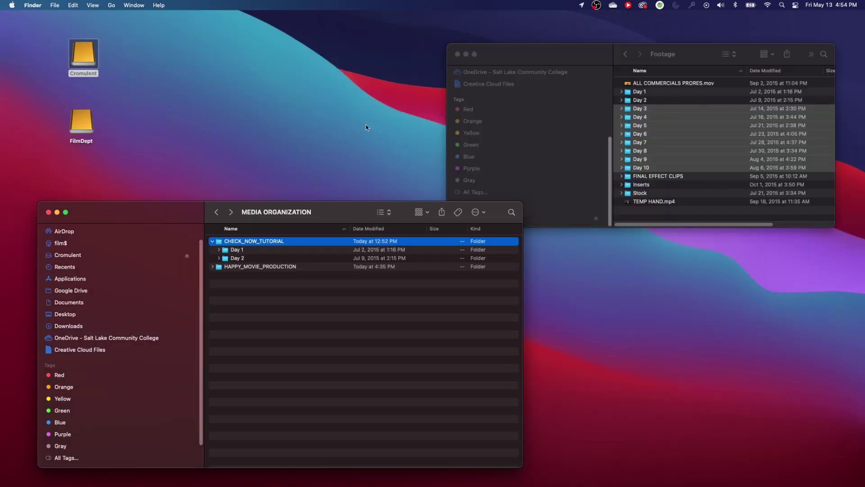
double_click(639, 91)
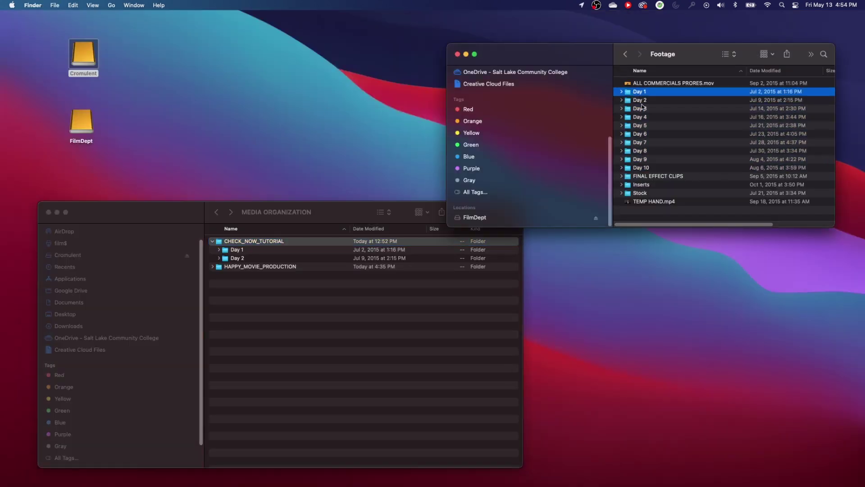
left_click(640, 83)
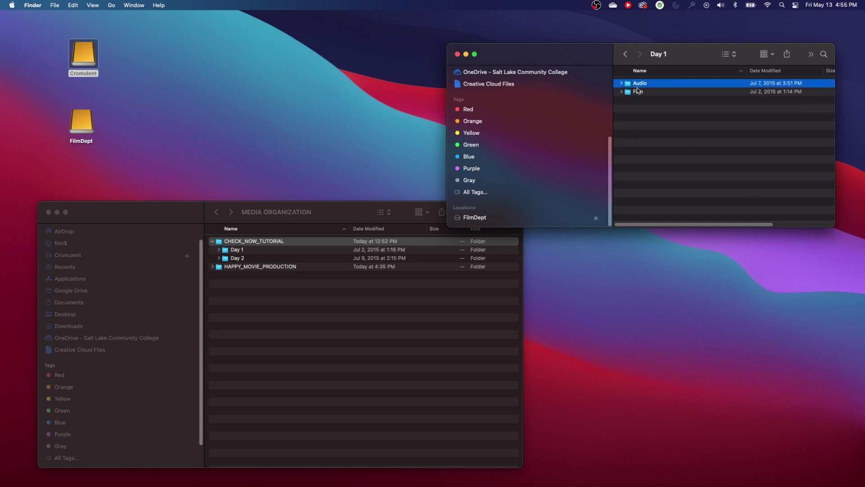
left_click(638, 91)
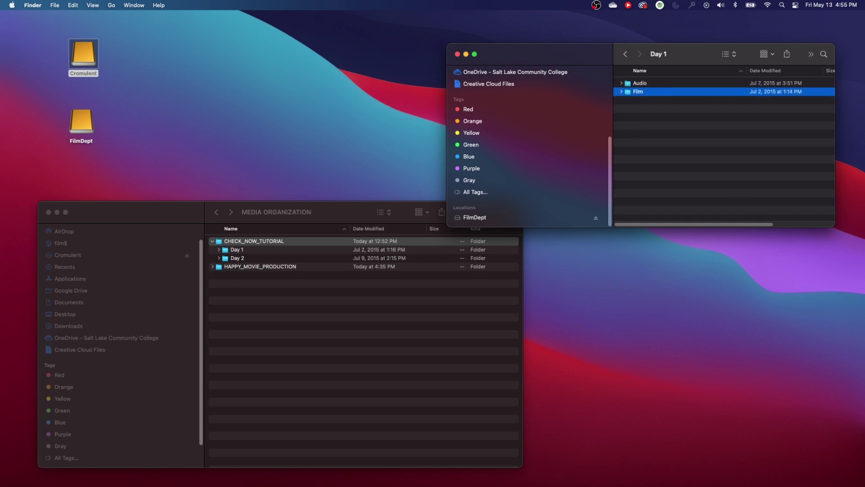
left_click_drag(145, 264, 688, 139)
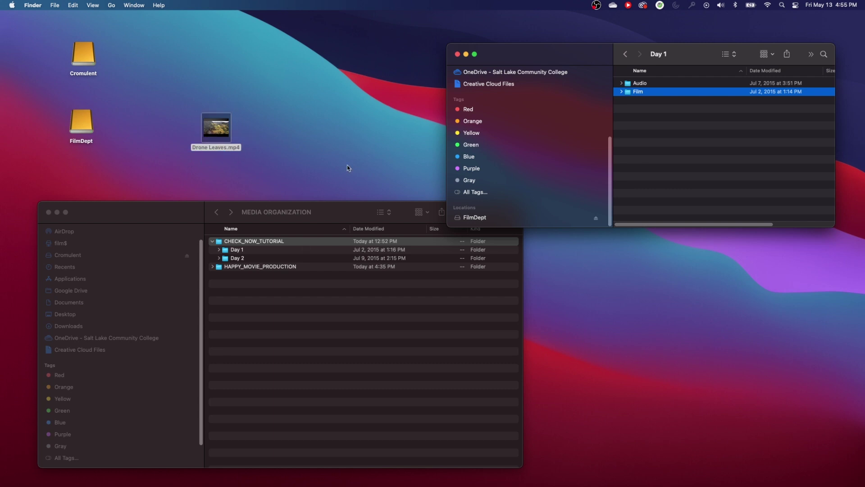
Open MEDIA ORGANIZATION's Day 1 and copy Drone Leaves.mp4 from the desktop into Footage's Day 1
left_click(232, 251)
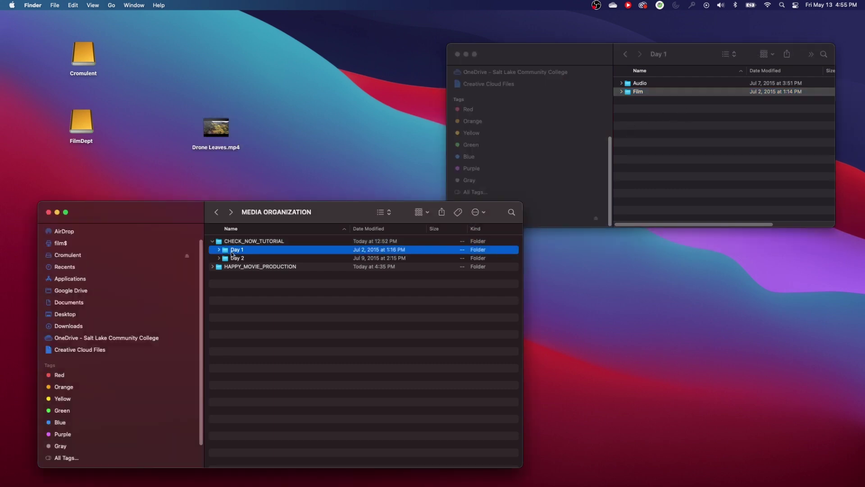
double_click(224, 253)
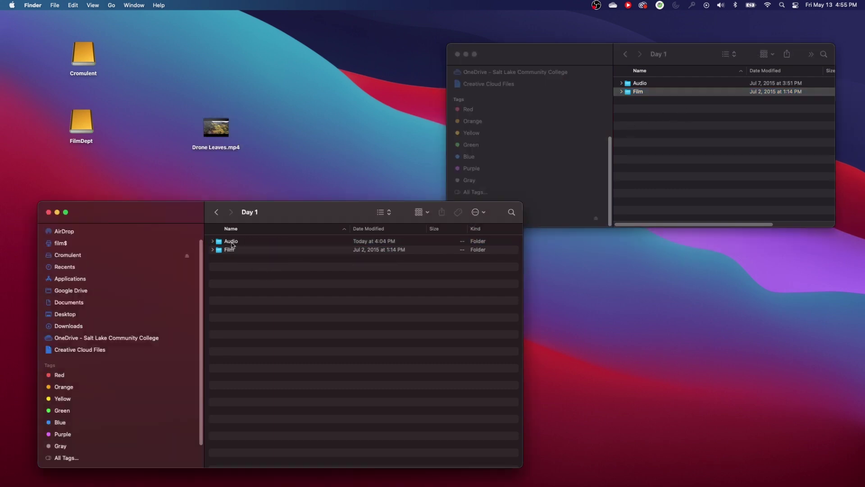
left_click(227, 126)
left_click_drag(227, 125, 676, 143)
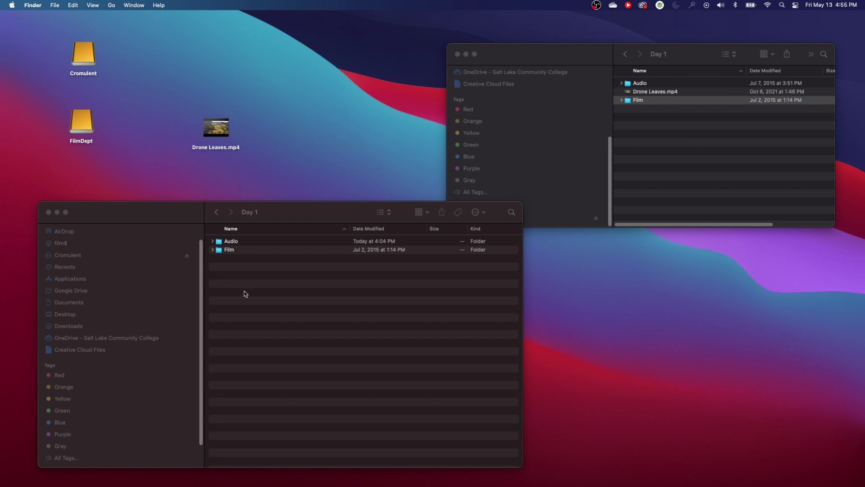
left_click(234, 266)
Set the source FilmDept Footage Day 1 folder as side A, cancelling the system file save prompt
key("super+Tab")
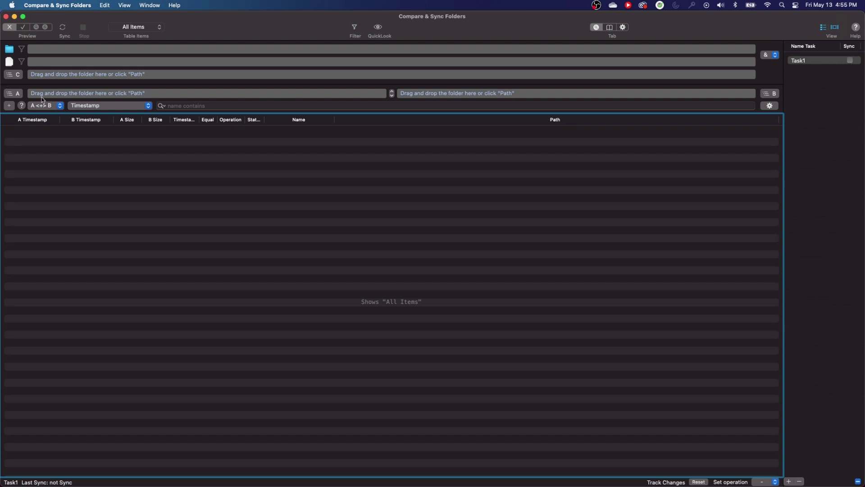
key("super+Tab")
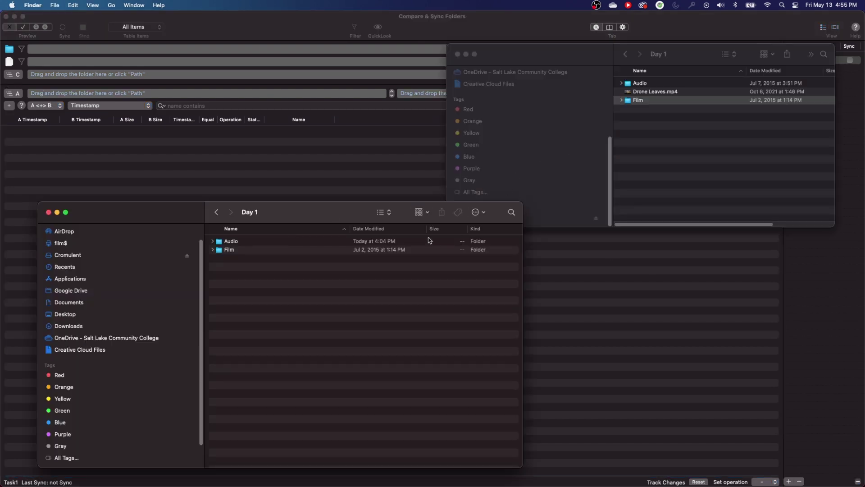
left_click(633, 109)
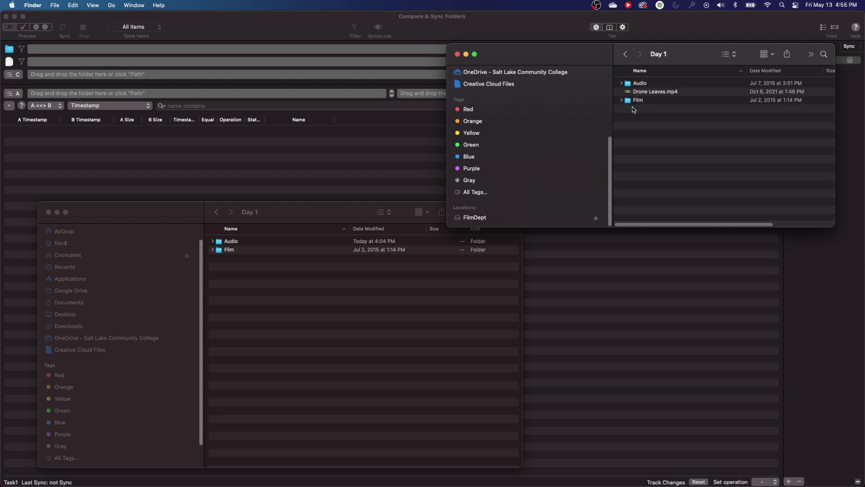
left_click(625, 54)
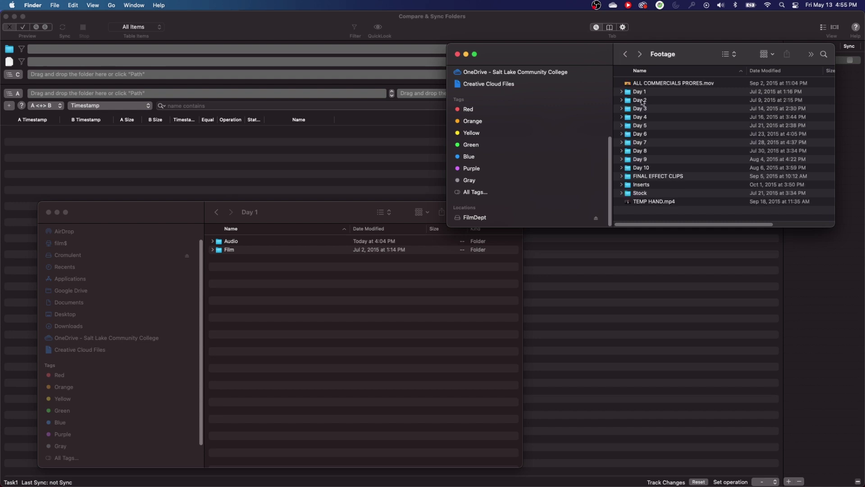
left_click(639, 92)
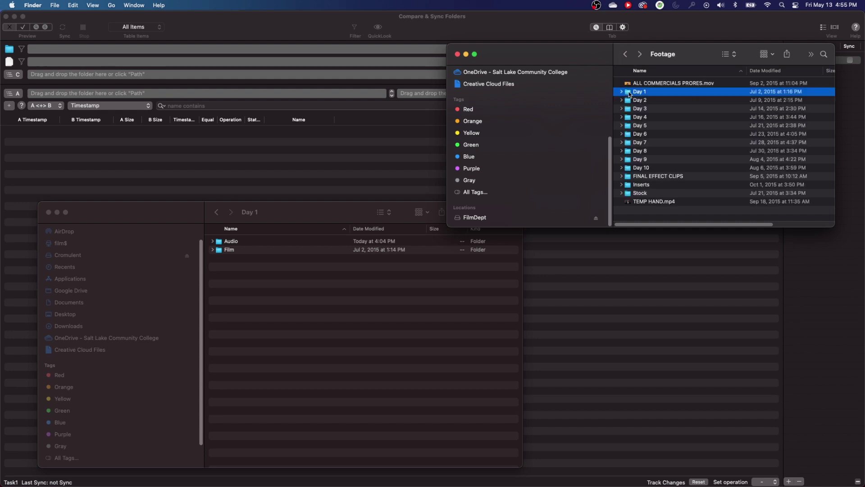
left_click_drag(629, 93, 47, 98)
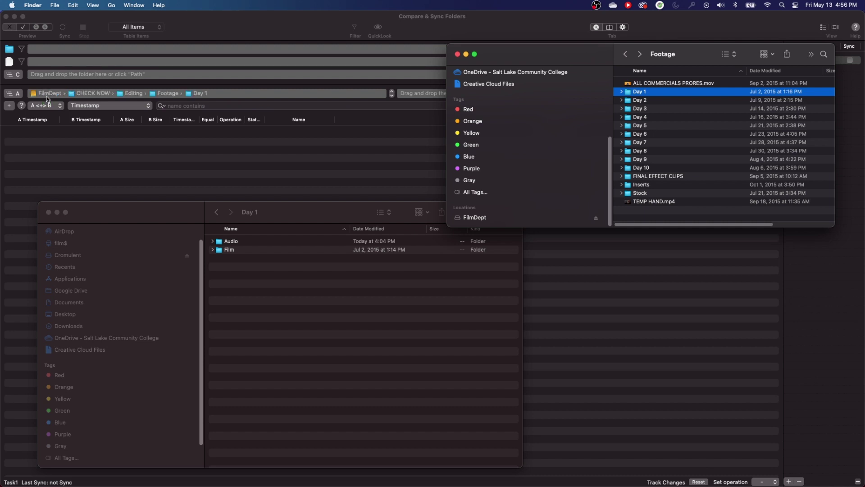
left_click(277, 216)
left_click(435, 187)
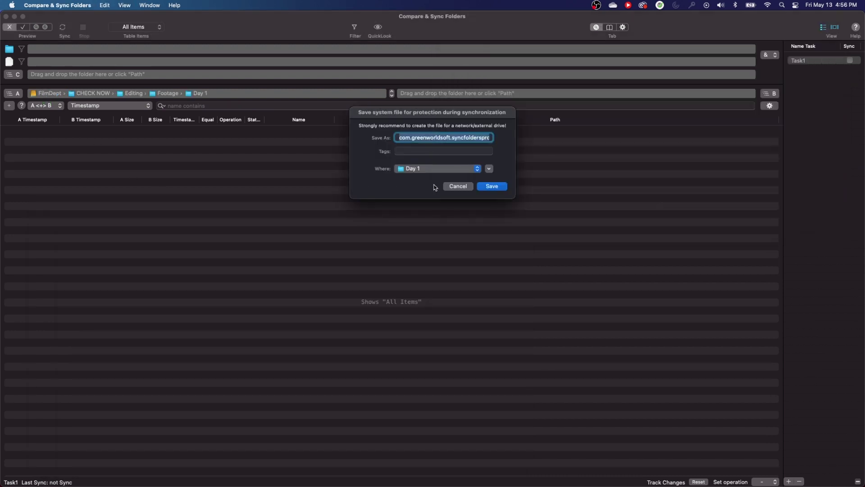
left_click(458, 187)
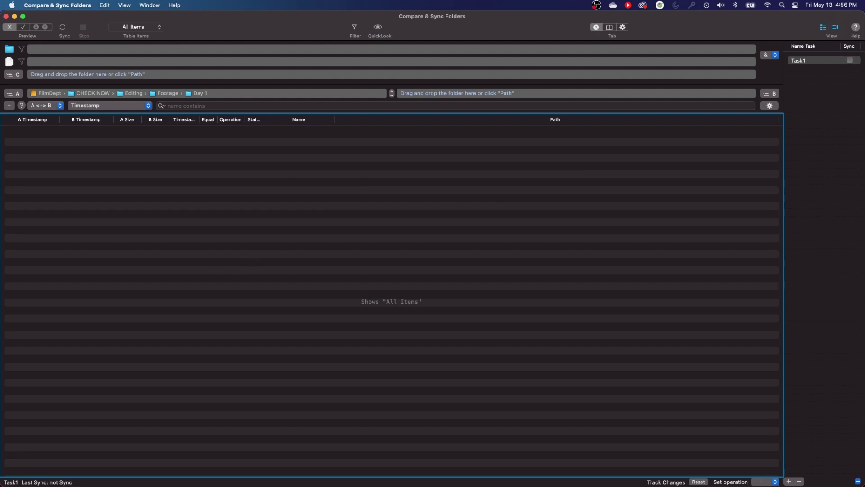
Set the backup Cromulent Day 1 folder as side B, declining to save the system file
key("super+Tab")
left_click(217, 212)
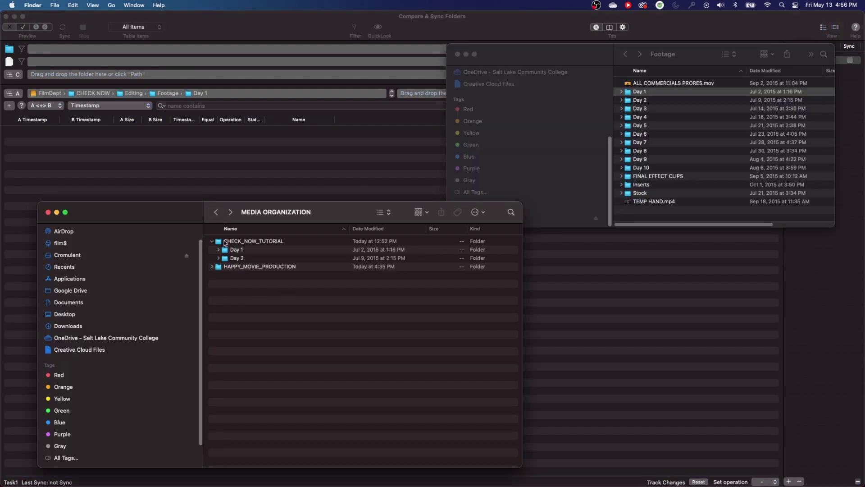
left_click(227, 249)
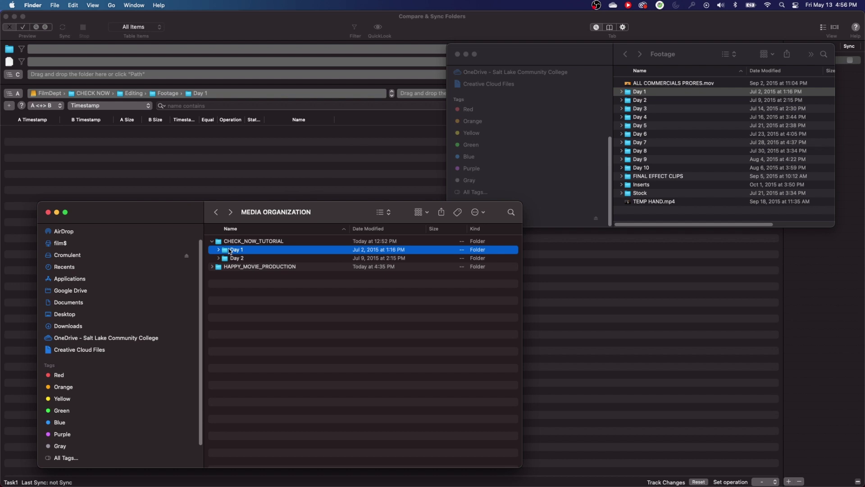
left_click_drag(230, 251, 419, 92)
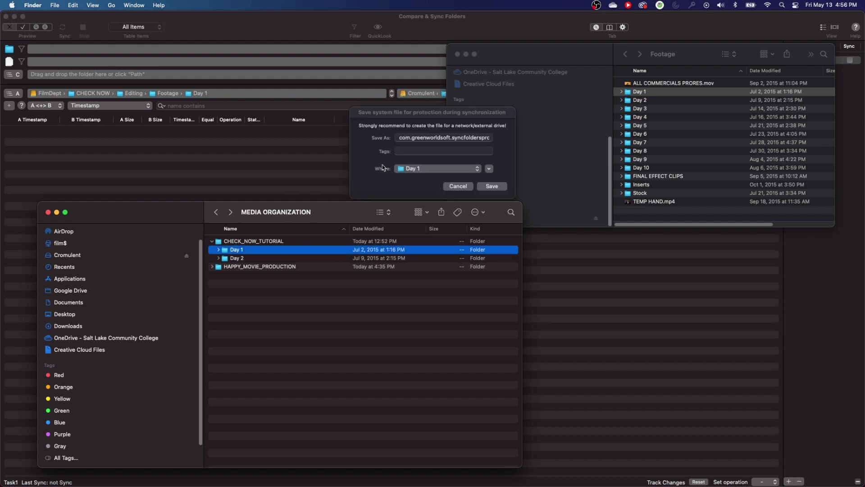
left_click(458, 186)
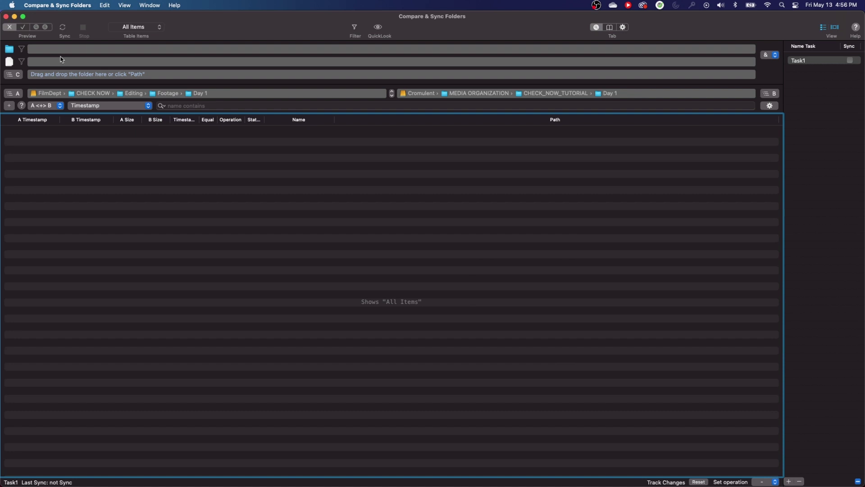
Run the A-to-B sync and find Drone Leaves.mp4 (495 MB) marked A>B at the list's end
left_click(62, 30)
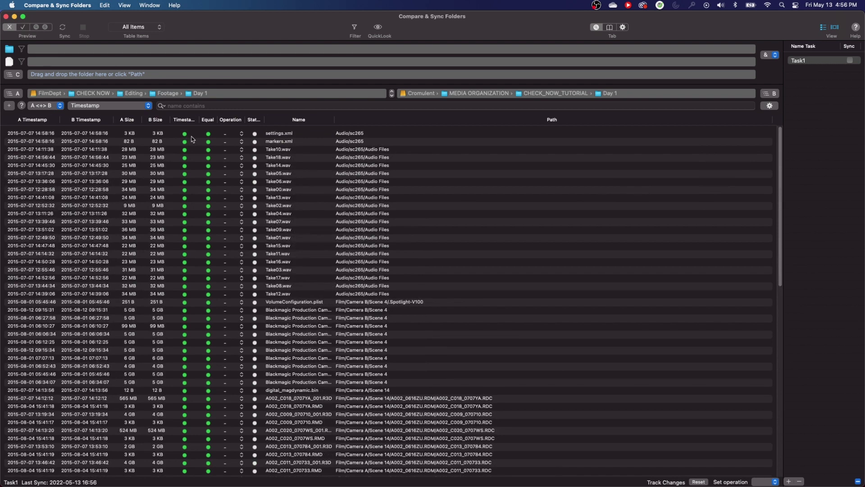
scroll(194, 232, "down", 20)
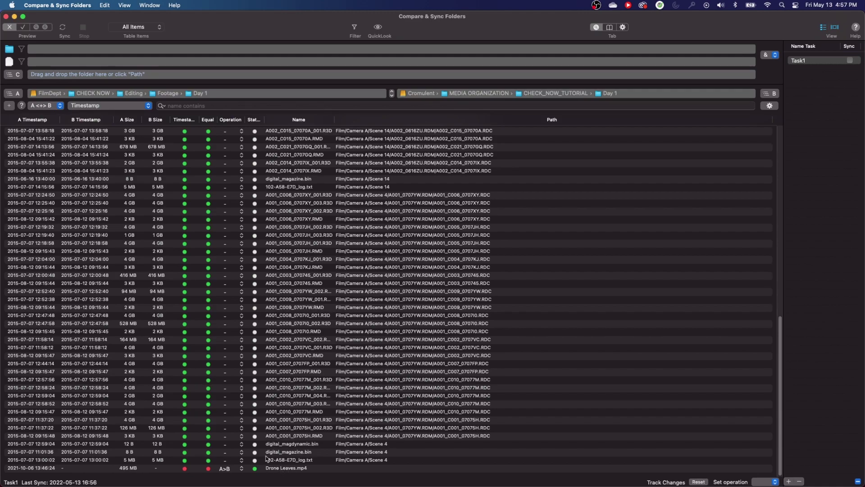
Hide the sync app and confirm Drone Leaves.mp4 is in the backup Day 1 folder
key("super+h")
left_click(324, 340)
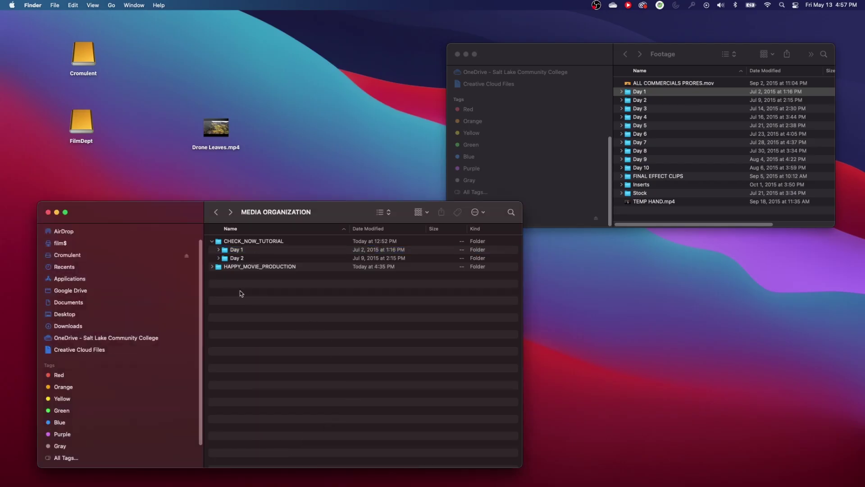
double_click(227, 251)
left_click(233, 251)
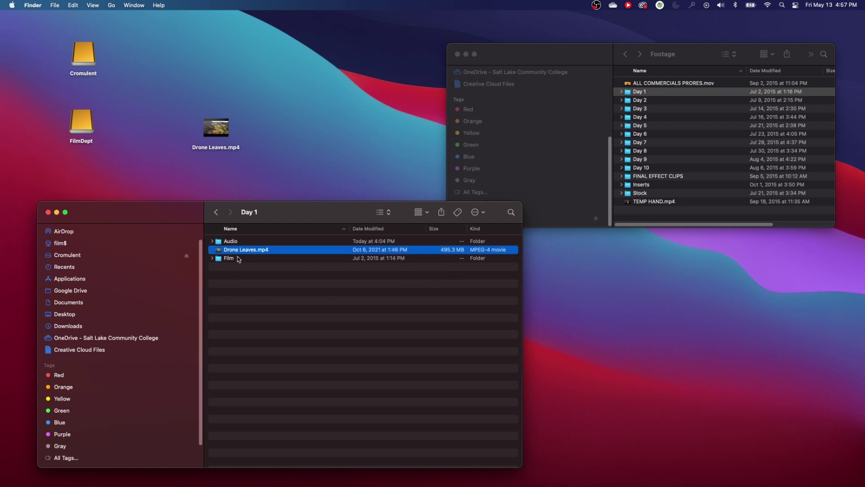
left_click(216, 212)
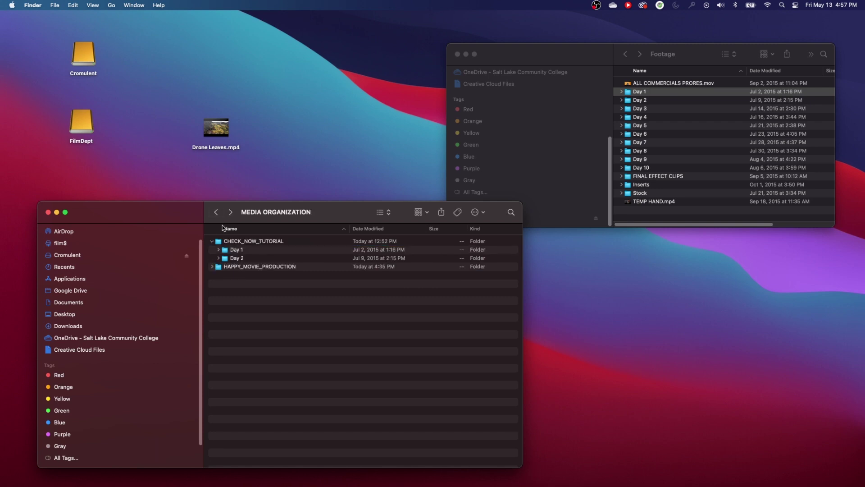
Compare the Footage window's Day 3 and Day 10 folders, then select CHECK_NOW_TUTORIAL in MEDIA ORGANIZATION
left_click(676, 212)
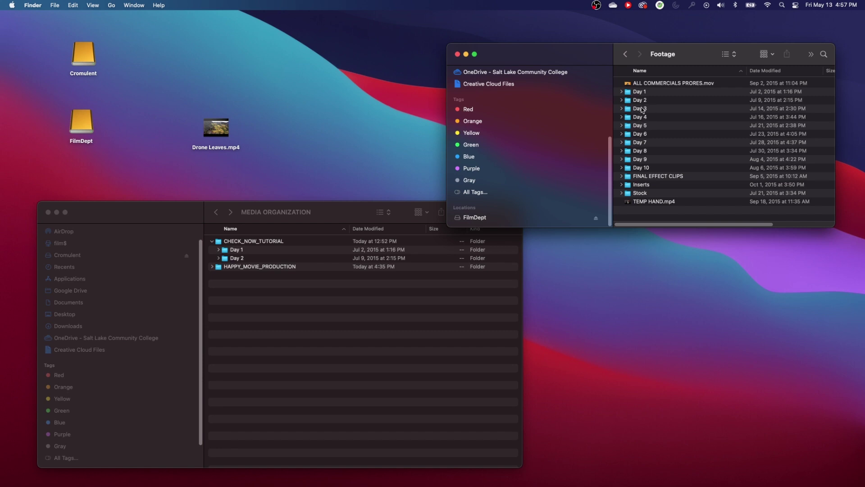
left_click(642, 109)
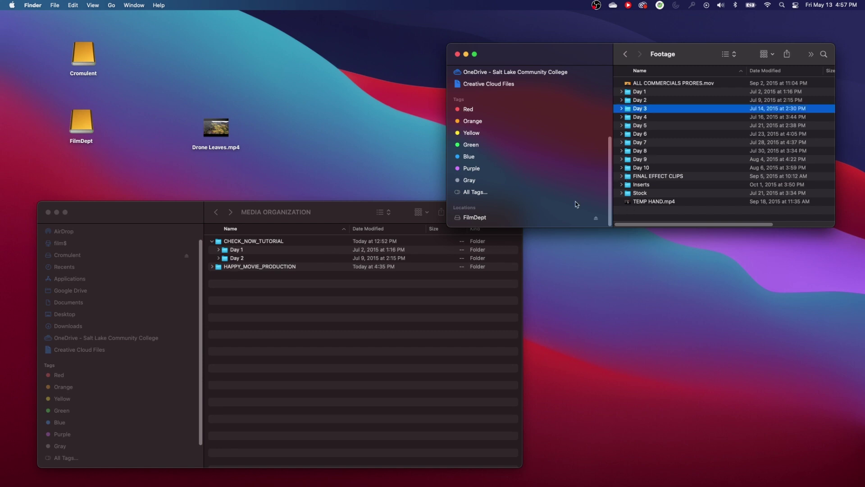
left_click(234, 244)
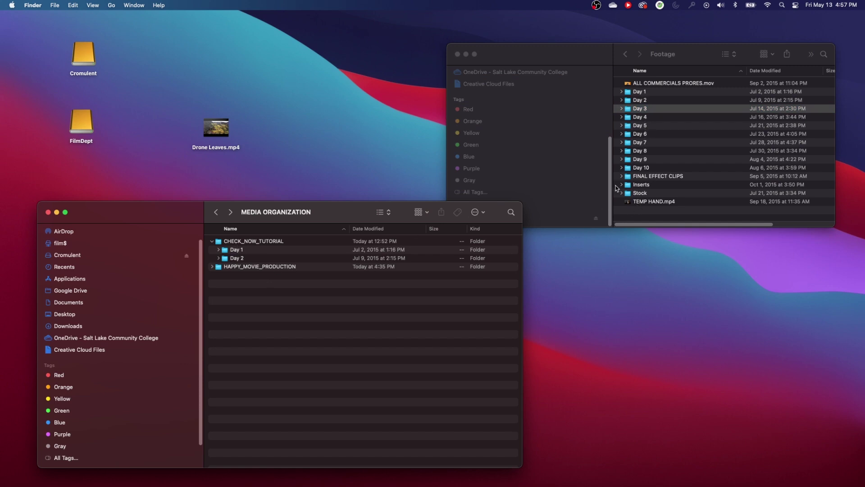
left_click(639, 170)
left_click(636, 169)
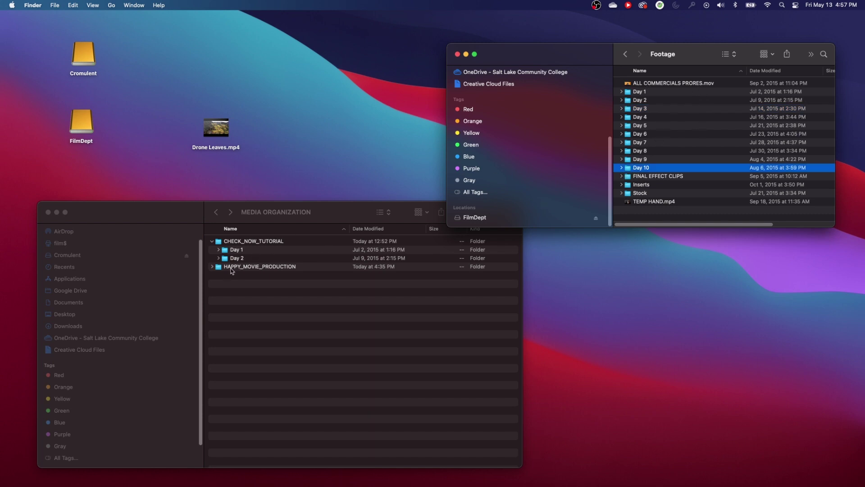
left_click(237, 246)
left_click(239, 242)
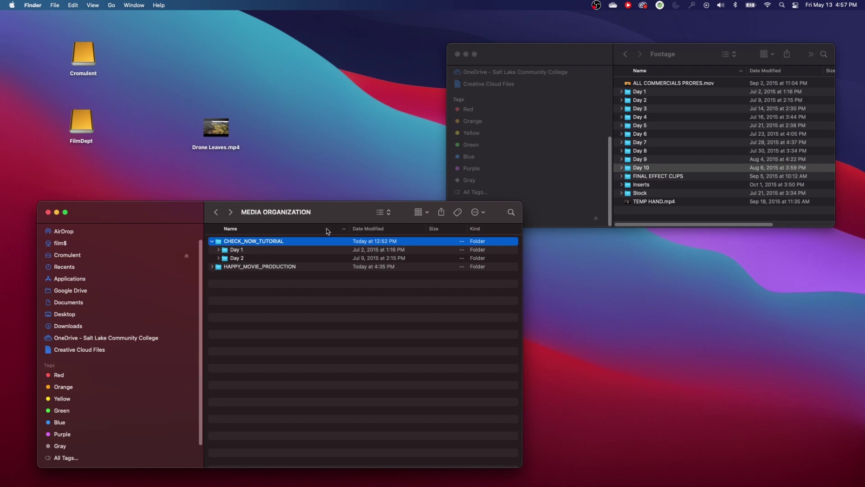
Switch to Chrome's ChronoSync overview, then show the Hedge site at hedge.video
key("super+Tab")
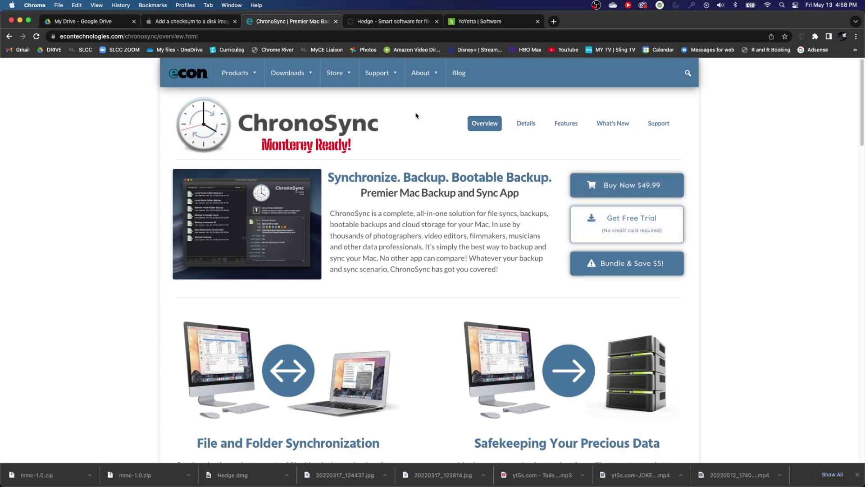
left_click(393, 24)
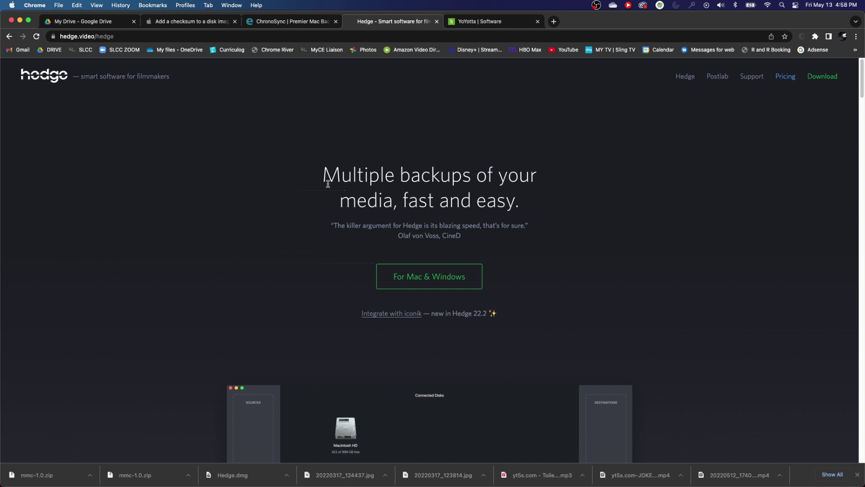
Show the YoYotta Release and Beta Builds page at yoyotta.com
left_click(488, 25)
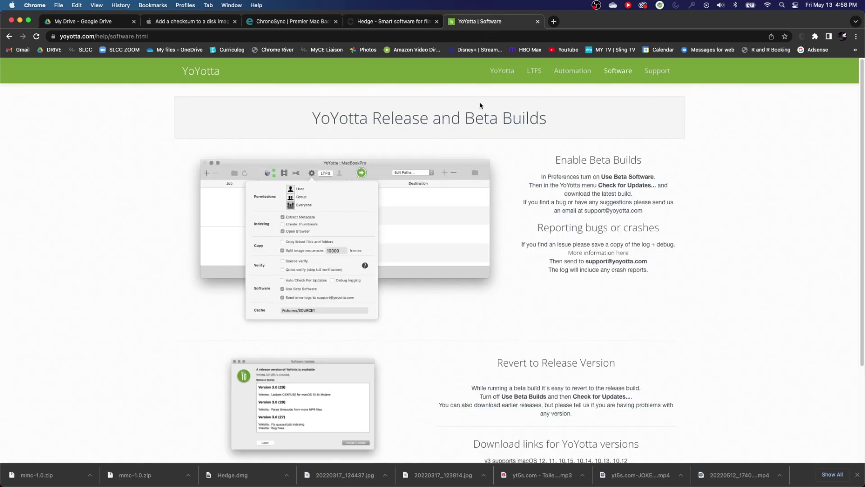